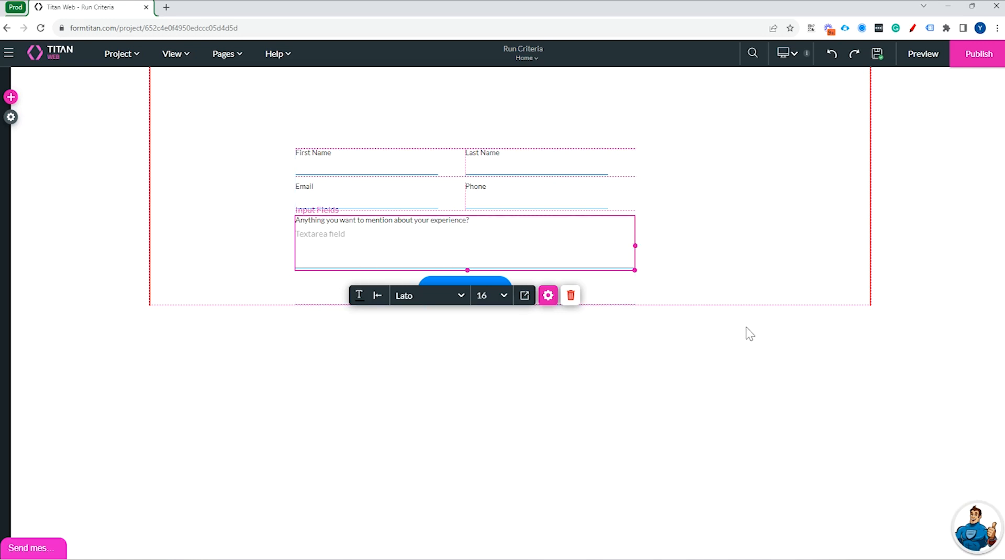
# Open the Case (create) push integration for editing from the Salesforce action in the Push button's on-click flow.
pyautogui.click(741, 280)
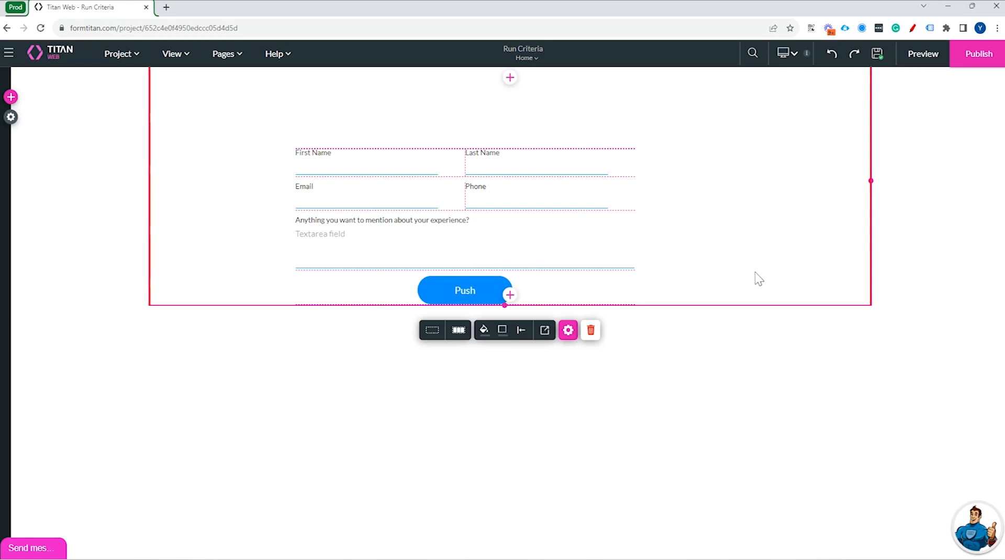
pyautogui.click(504, 296)
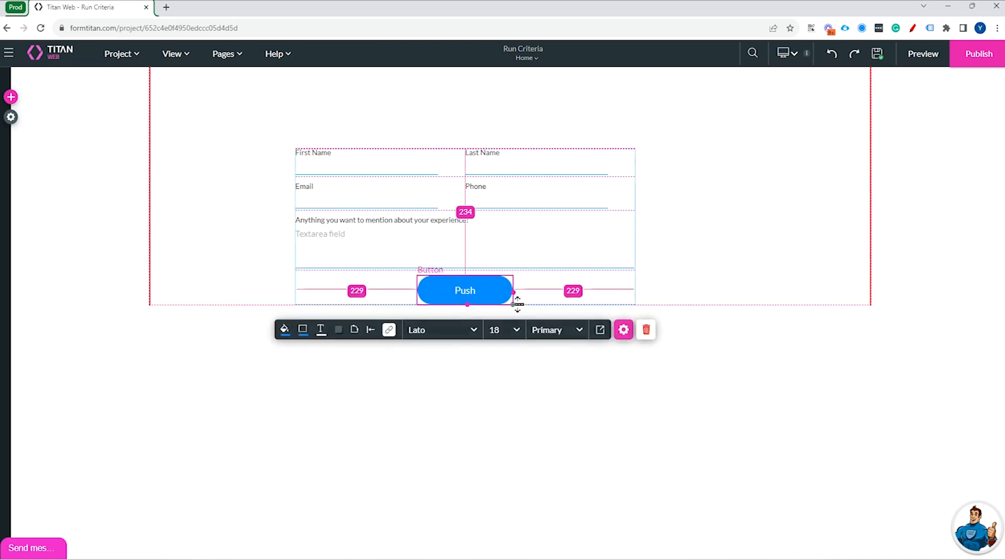
pyautogui.click(389, 329)
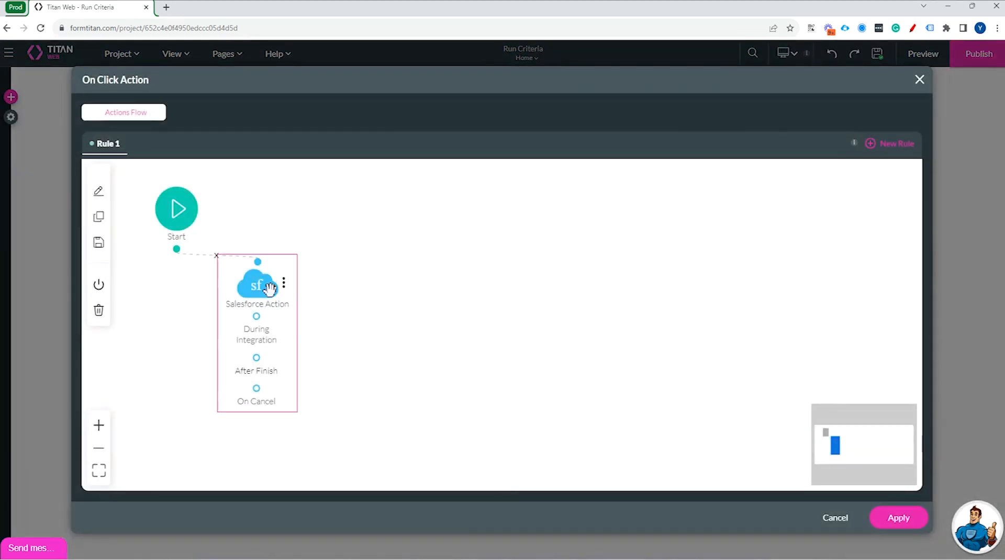
pyautogui.click(267, 287)
pyautogui.click(288, 260)
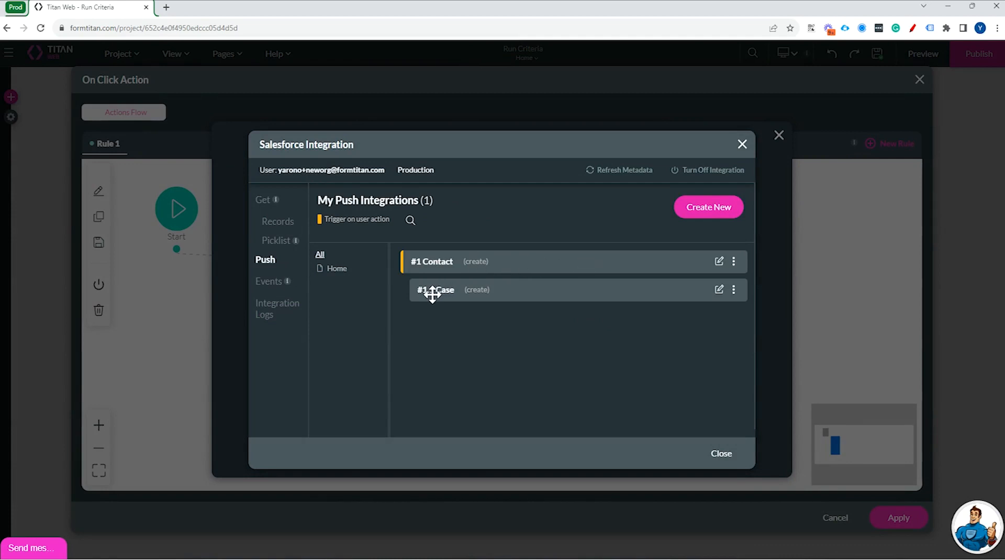
pyautogui.click(718, 291)
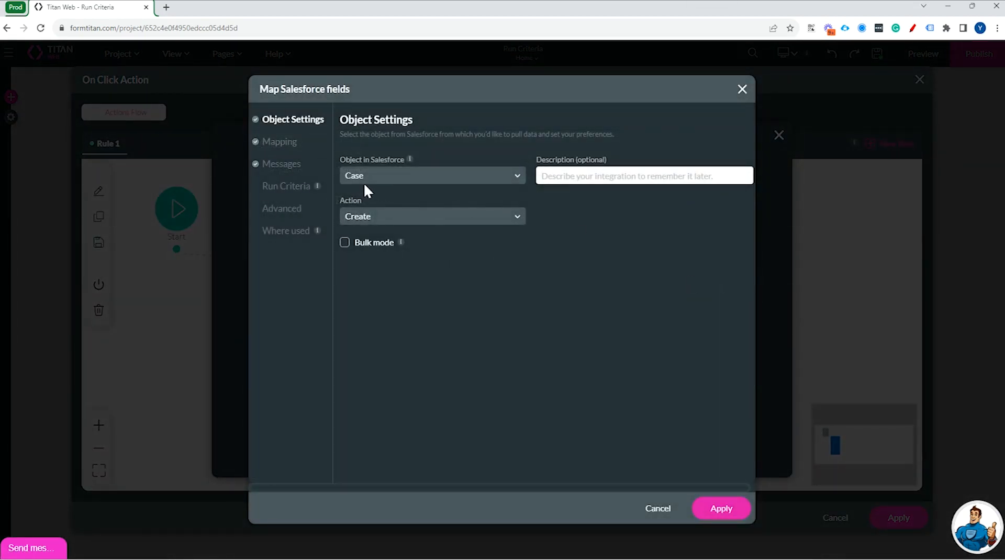
# Add a run criterion to the Case integration: "Anything you want to mention about your experience?" Is not empty.
pyautogui.click(294, 189)
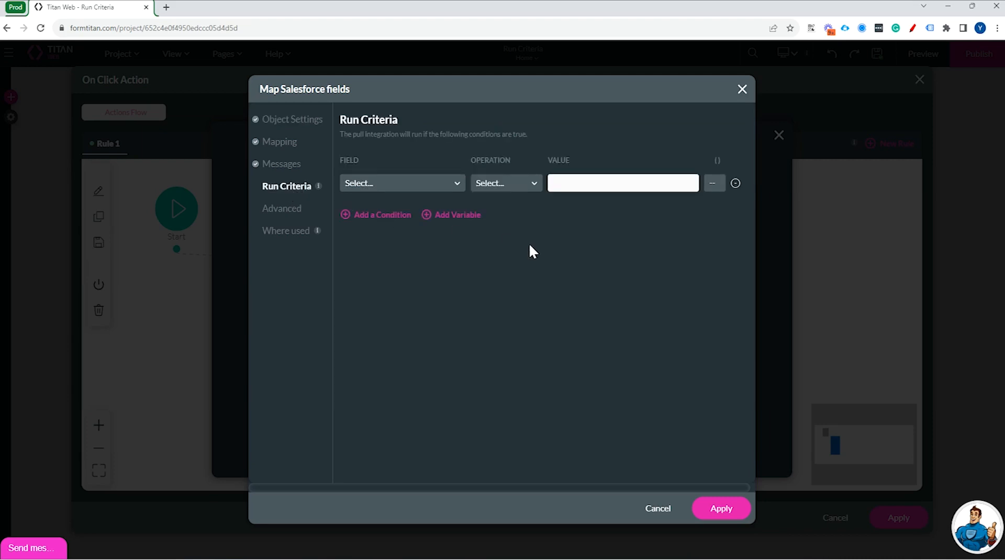
pyautogui.click(450, 183)
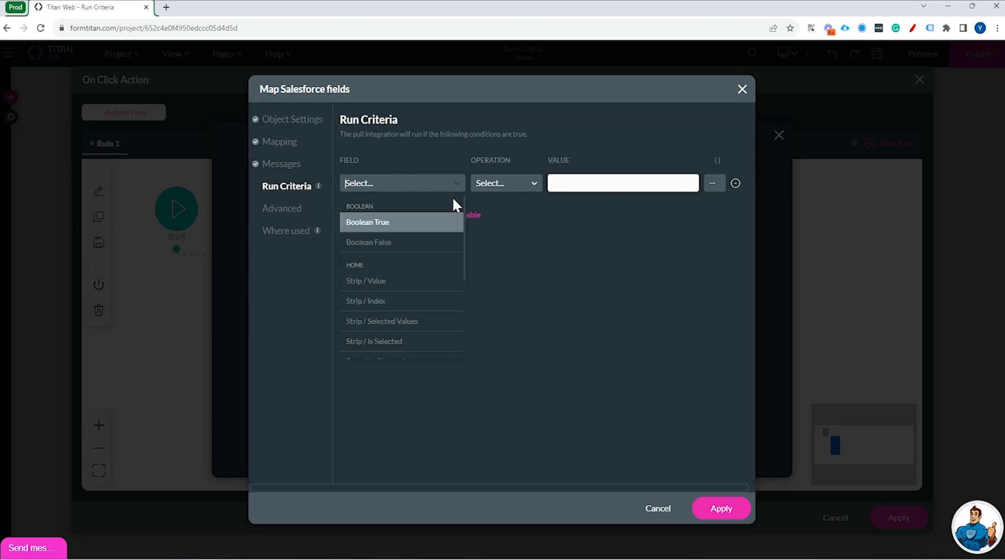
pyautogui.scroll(-3, 454, 285)
pyautogui.click(441, 334)
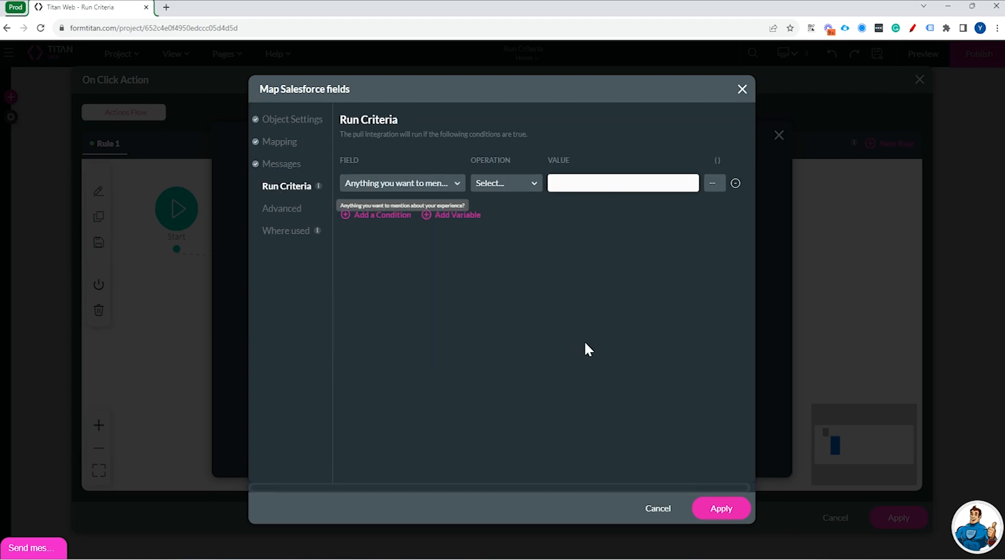
pyautogui.click(505, 191)
pyautogui.write('is')
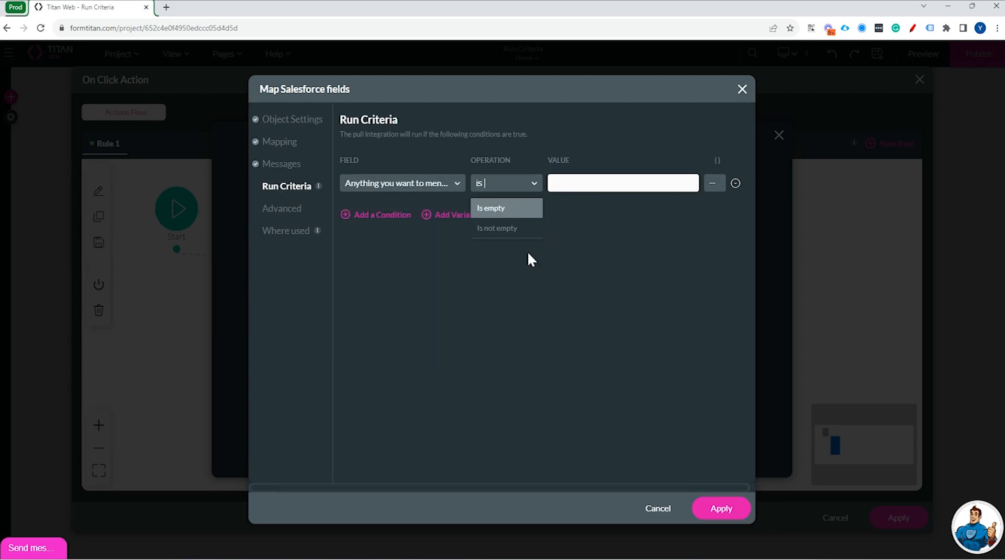
pyautogui.press('Down')
pyautogui.press('Return')
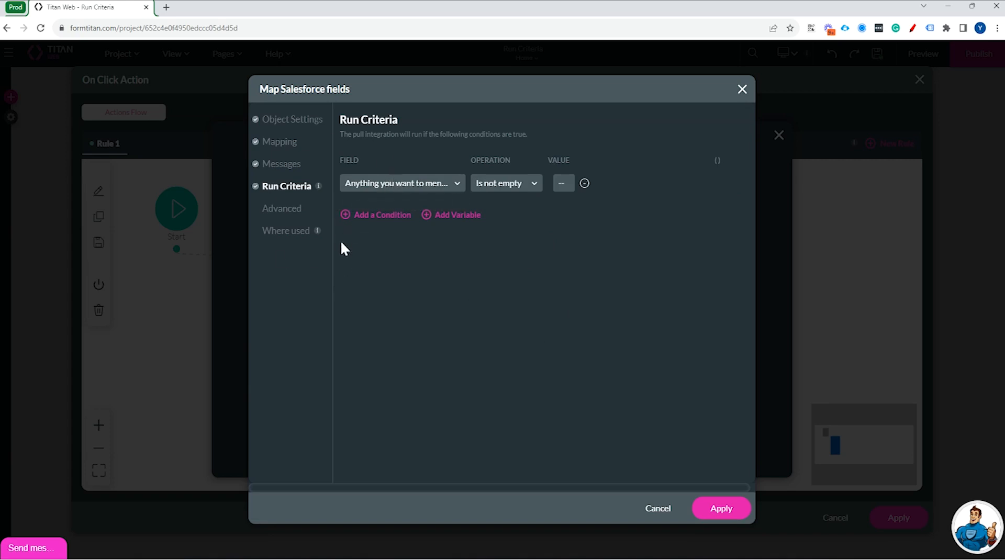
# Apply the Case integration's run criteria, finish editing the Salesforce action node, and apply the on-click action flow.
pyautogui.click(737, 516)
pyautogui.click(720, 454)
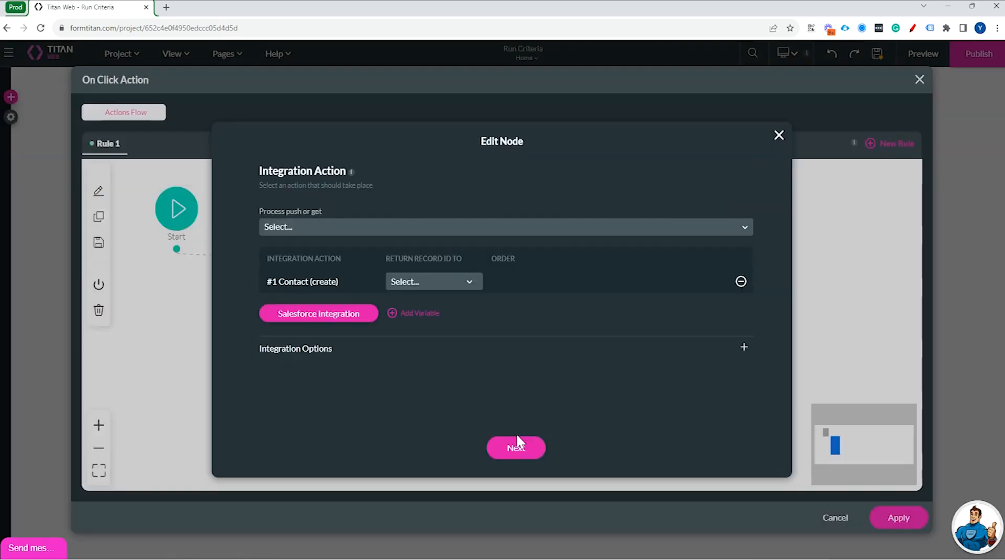
pyautogui.click(518, 439)
pyautogui.click(539, 449)
pyautogui.click(901, 521)
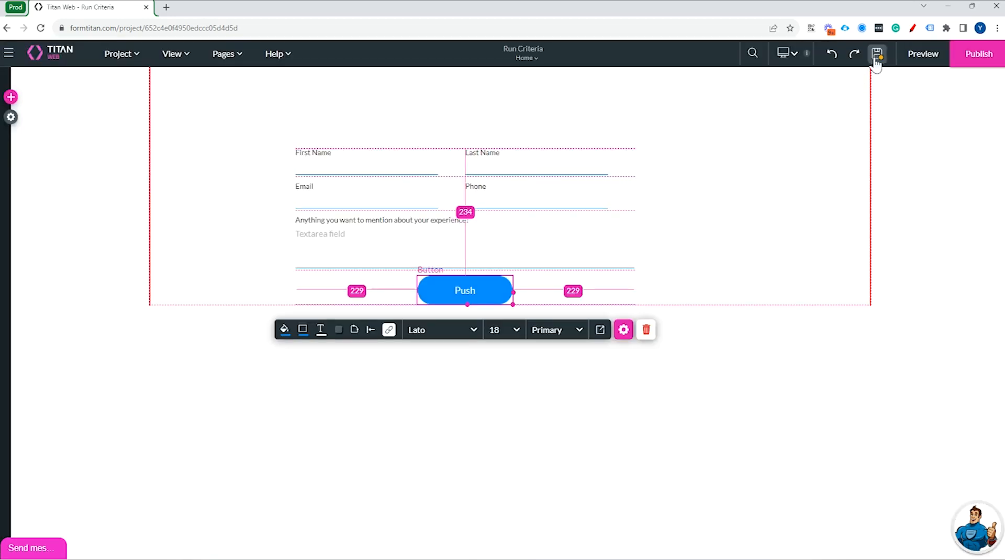
# Save and preview the form project, filling in the contact's first and last name.
pyautogui.click(919, 59)
pyautogui.click(326, 142)
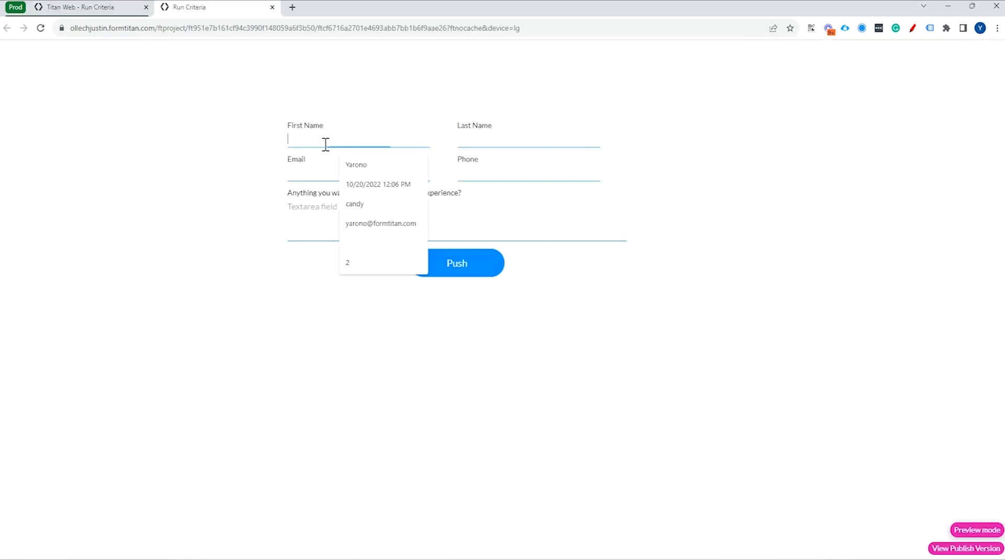
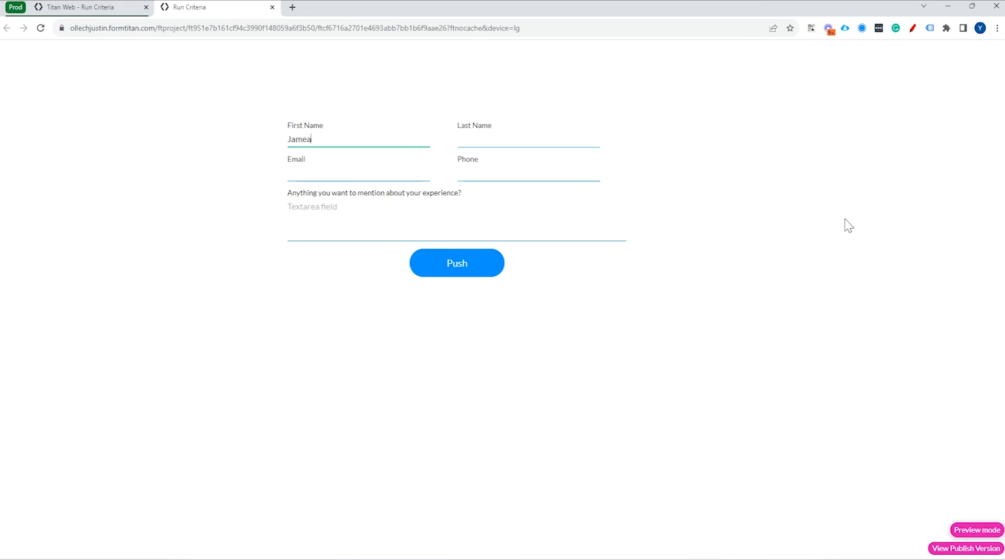
pyautogui.press('Tab')
pyautogui.click(386, 146)
pyautogui.press('BackSpace')
pyautogui.press('Tab')
# Fill in the contact's email and phone number, then submit the form with the experience comment left empty.
pyautogui.click(336, 166)
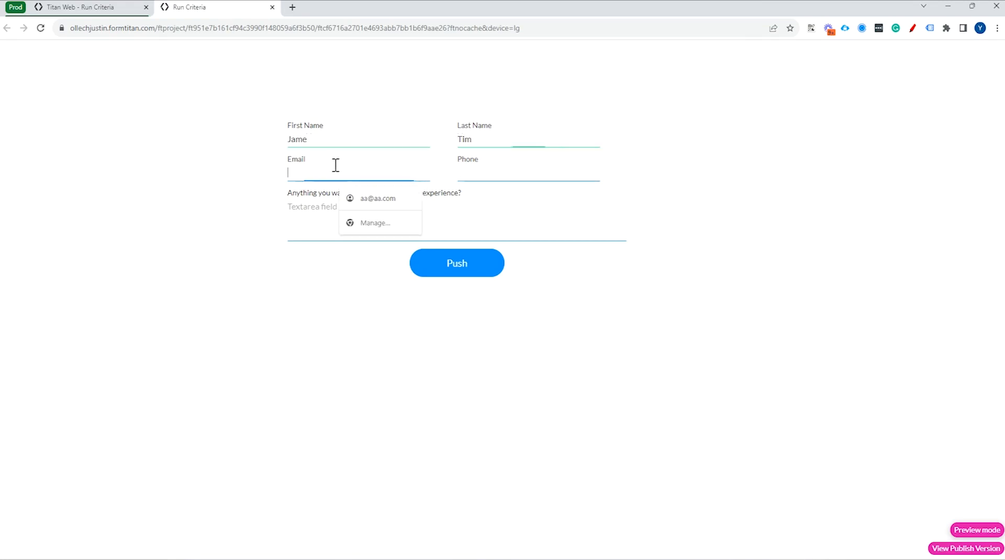
pyautogui.click(380, 199)
pyautogui.click(494, 178)
pyautogui.write('(555)-555-5555')
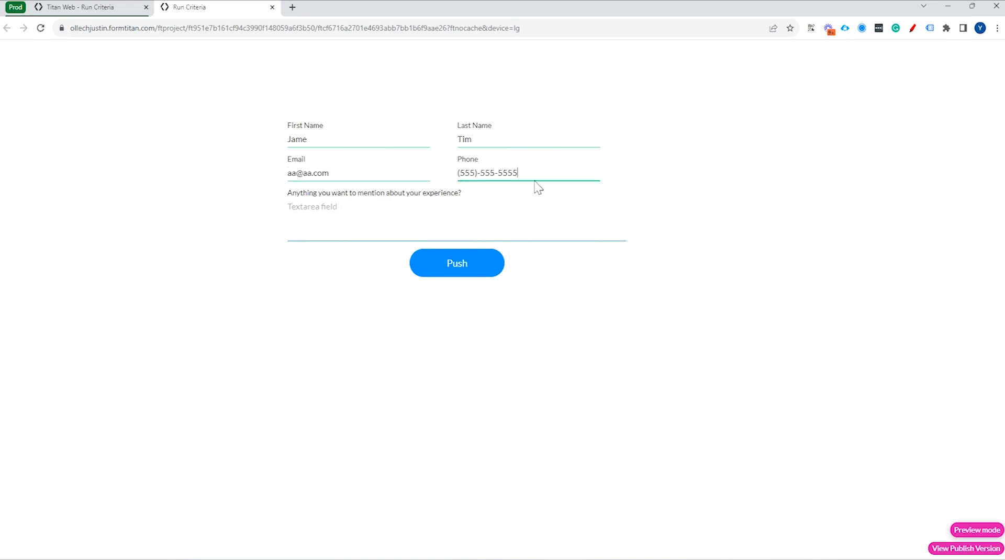
pyautogui.click(456, 266)
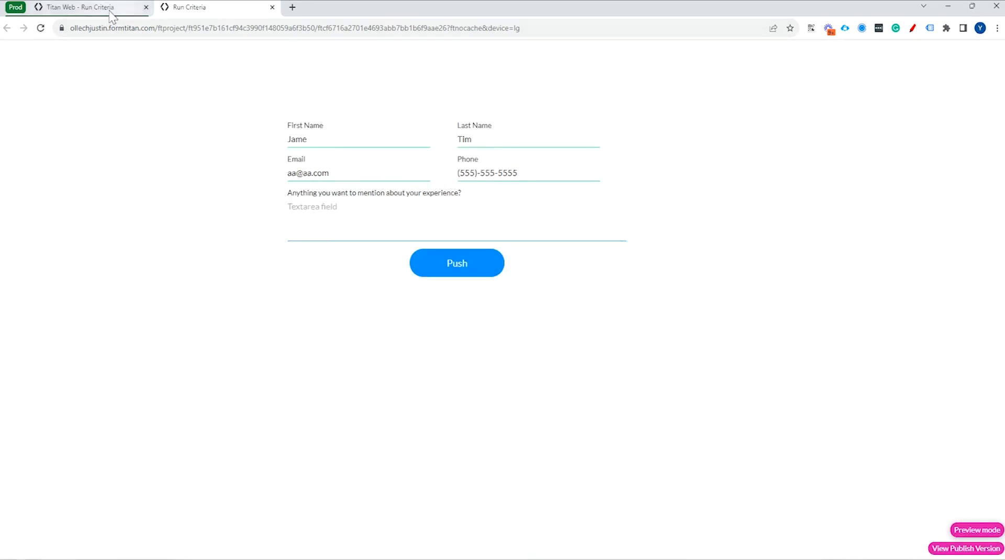
# Return to the project editor and check the Salesforce integration logs for the record created by the submission.
pyautogui.click(105, 7)
pyautogui.click(23, 225)
pyautogui.moveTo(454, 269); pyautogui.dragTo(617, 282)
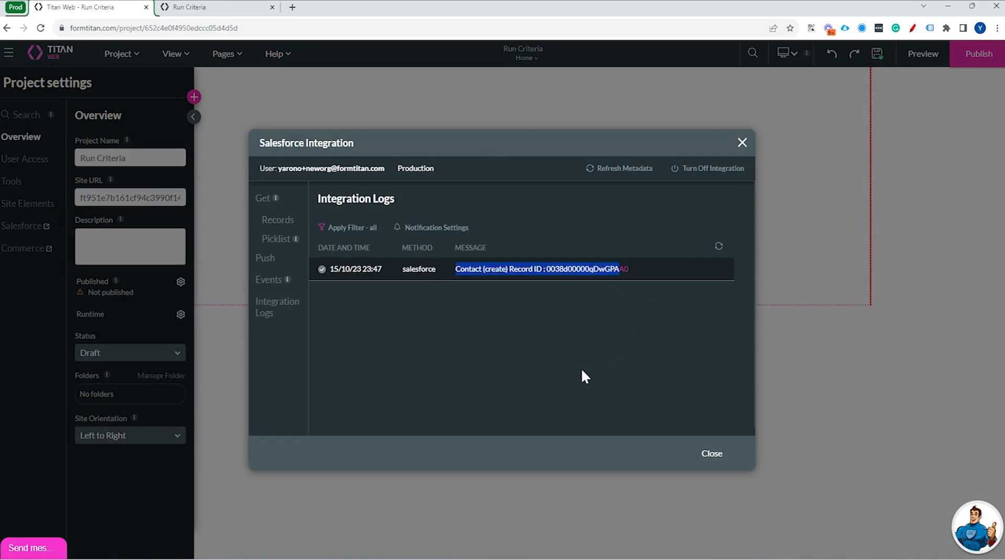
pyautogui.click(742, 142)
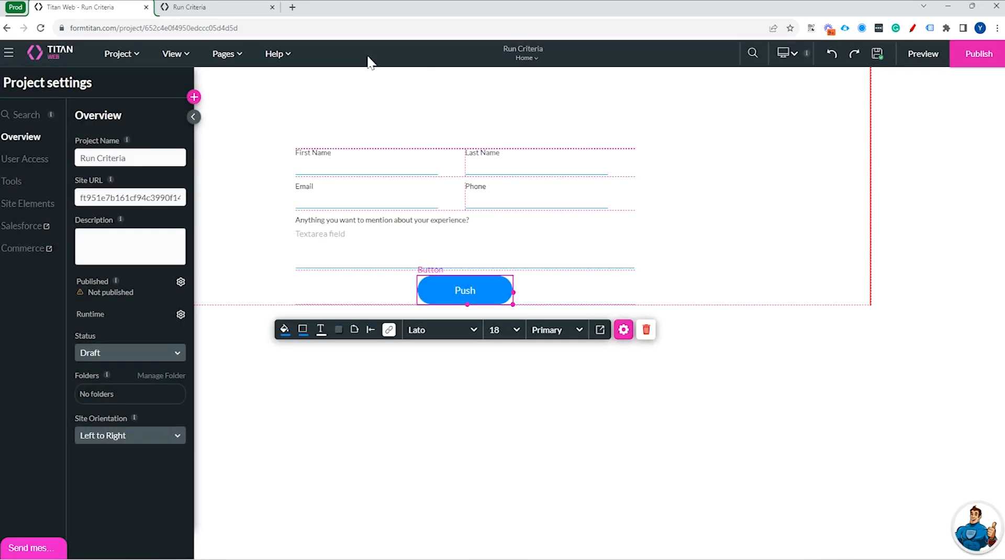
# Replace the first and last name in the previewed form with a different contact's name.
pyautogui.click(209, 6)
pyautogui.doubleClick(277, 139)
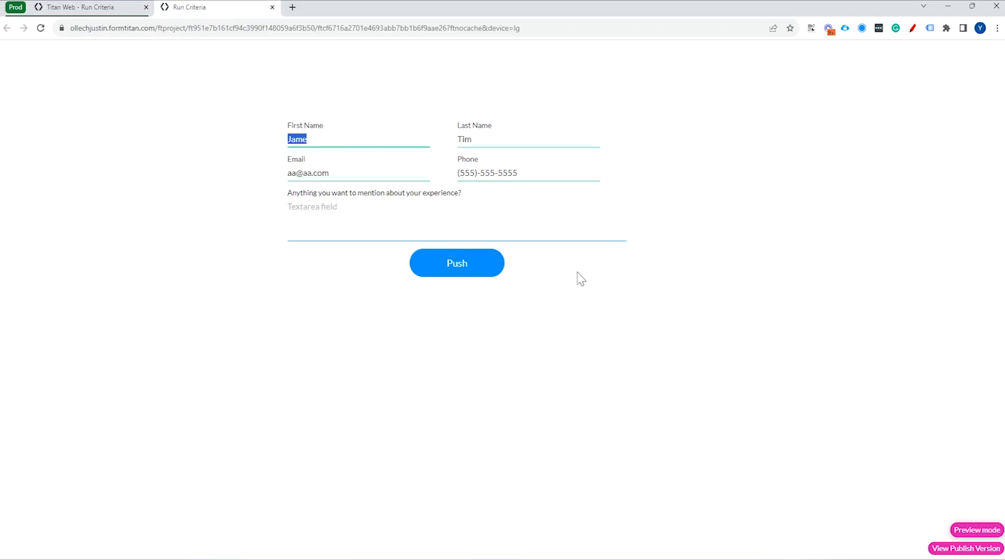
pyautogui.doubleClick(493, 139)
pyautogui.press('BackSpace')
pyautogui.press('Tab')
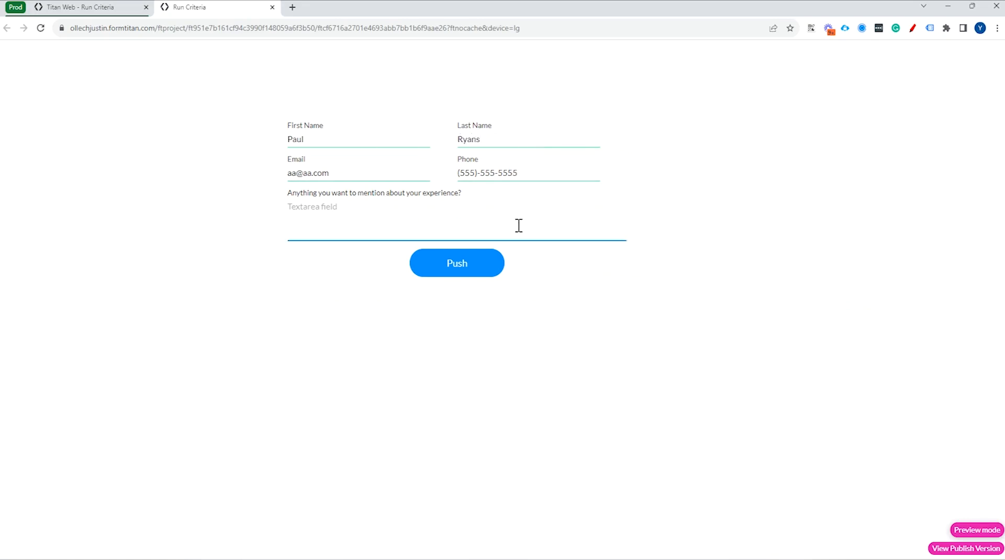
# Enter "It was very good" as the experience comment and submit the form.
pyautogui.write('It was')
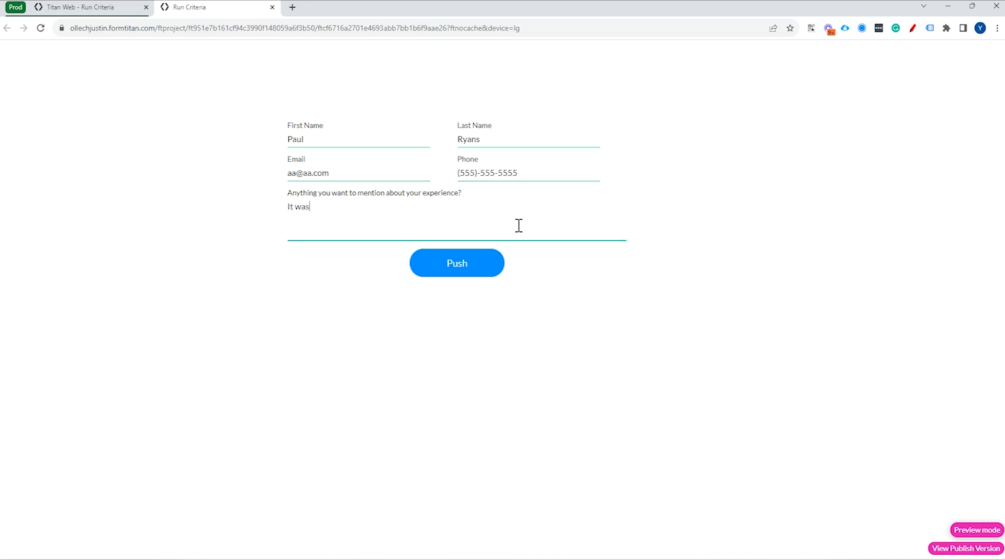
pyautogui.write(' very good')
pyautogui.click(450, 267)
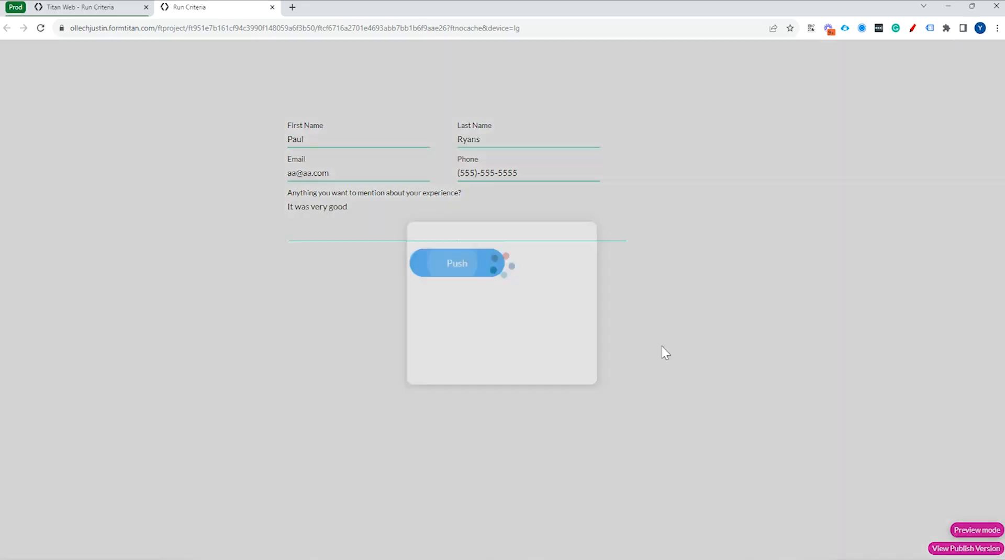
# Check the project's Salesforce integration logs for the Contact and Case records created by the second submission.
pyautogui.click(99, 8)
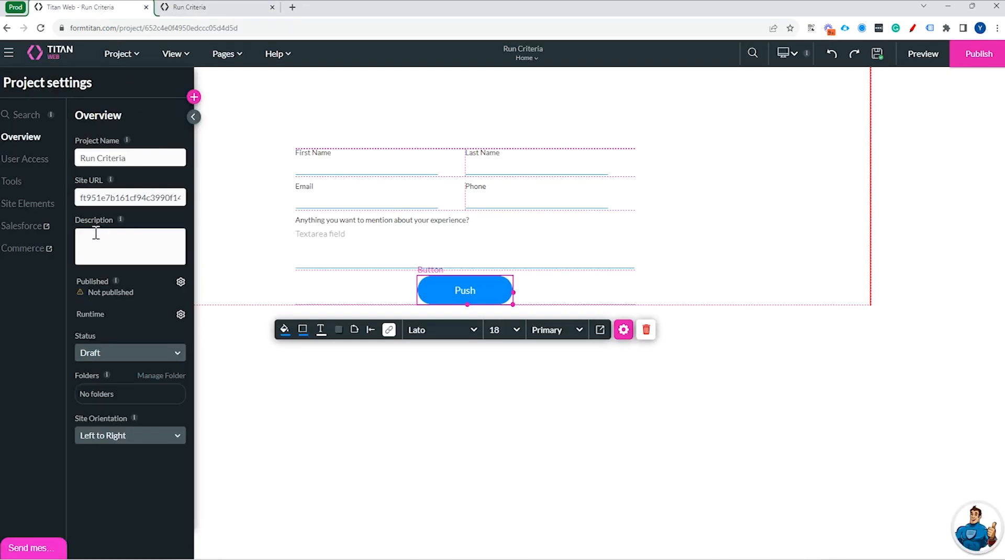
pyautogui.click(52, 228)
pyautogui.click(277, 307)
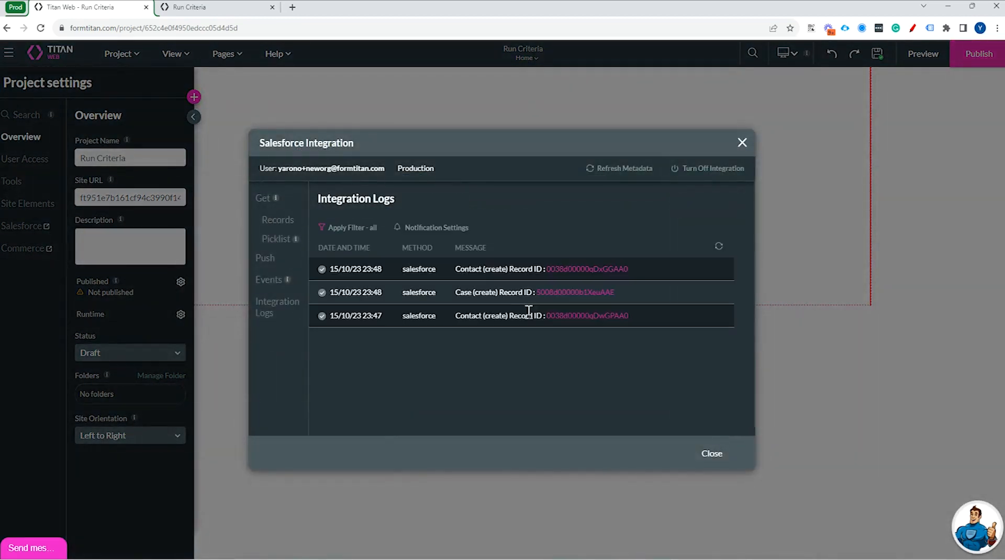
pyautogui.moveTo(456, 269); pyautogui.dragTo(643, 273)
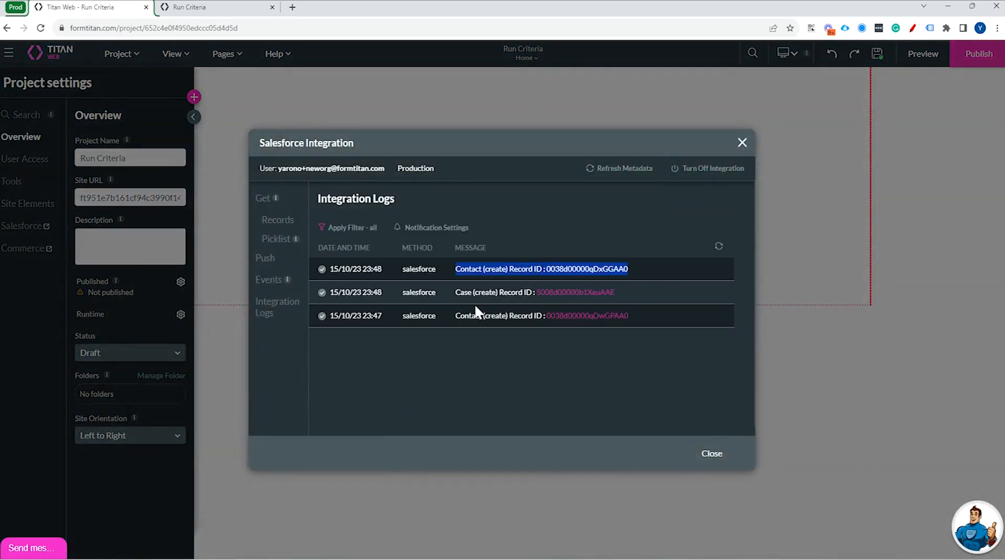
pyautogui.moveTo(455, 292); pyautogui.dragTo(619, 296)
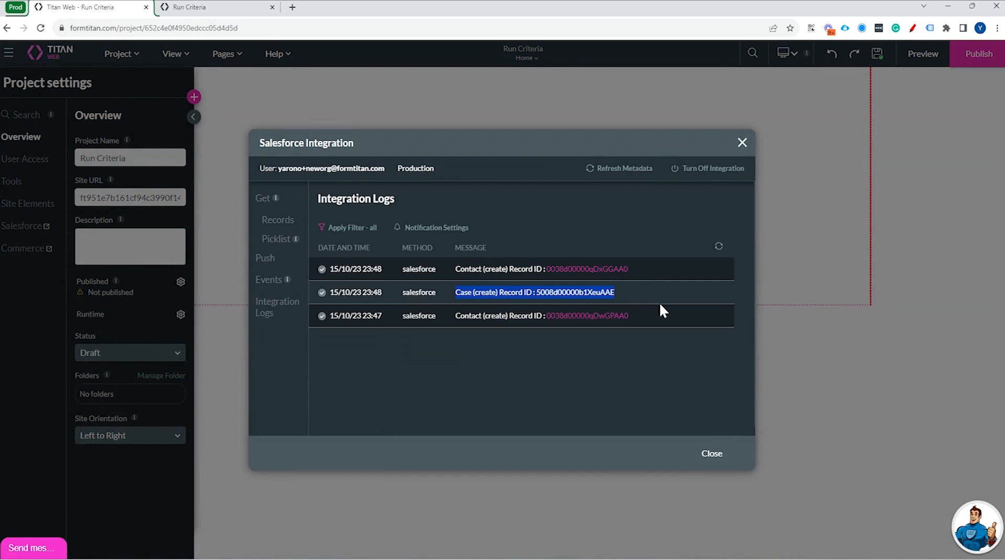
# Review the run criteria of the Case push integration without changing them, and close the Salesforce integration settings.
pyautogui.click(268, 261)
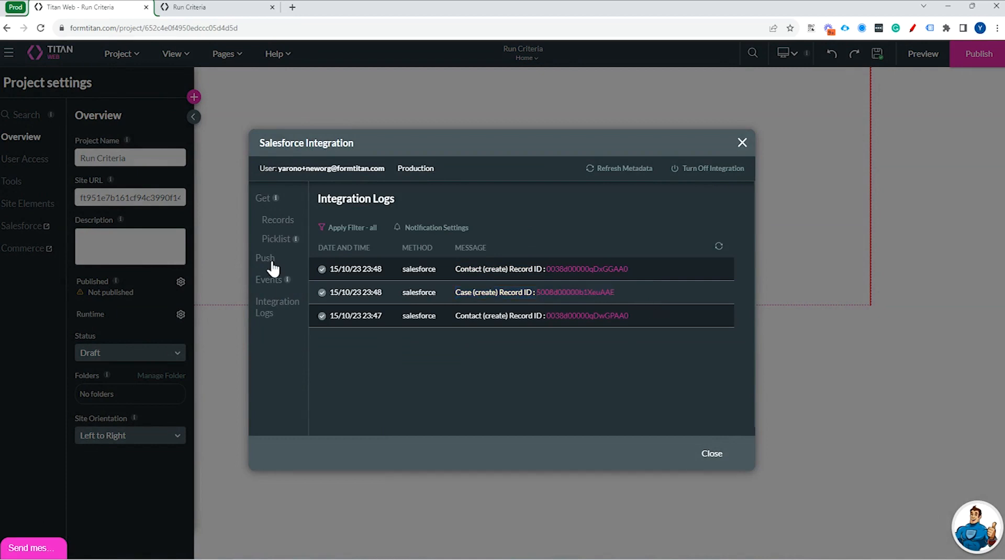
pyautogui.click(719, 287)
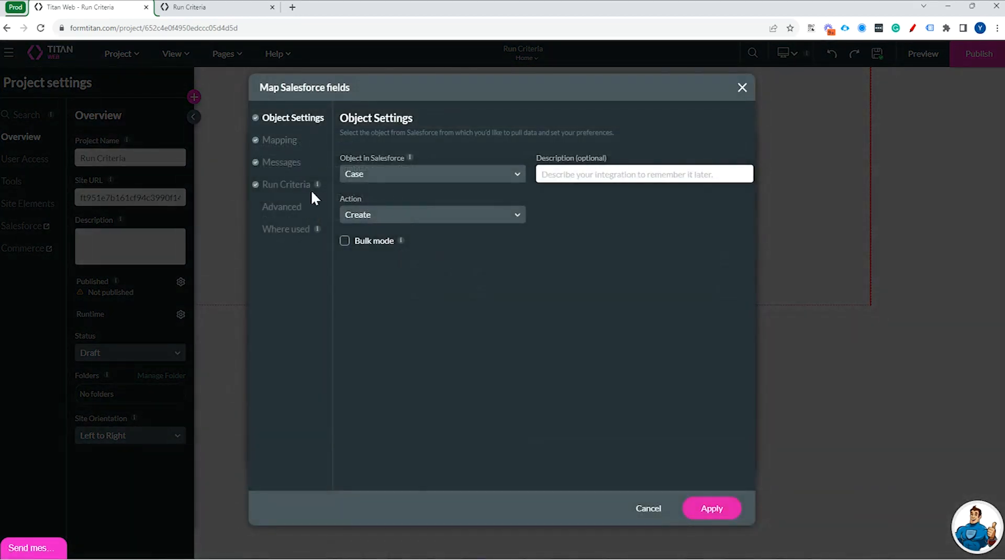
pyautogui.click(287, 184)
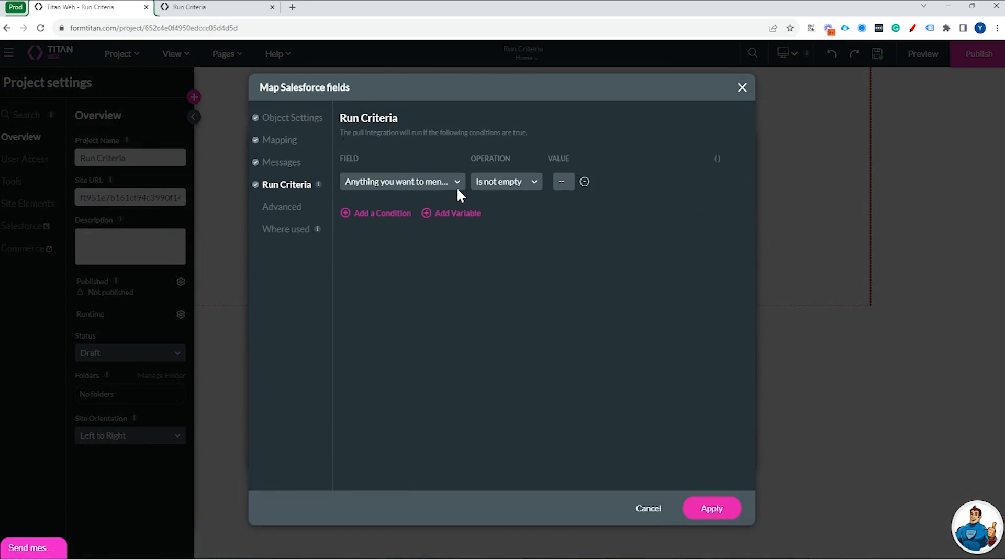
pyautogui.click(646, 510)
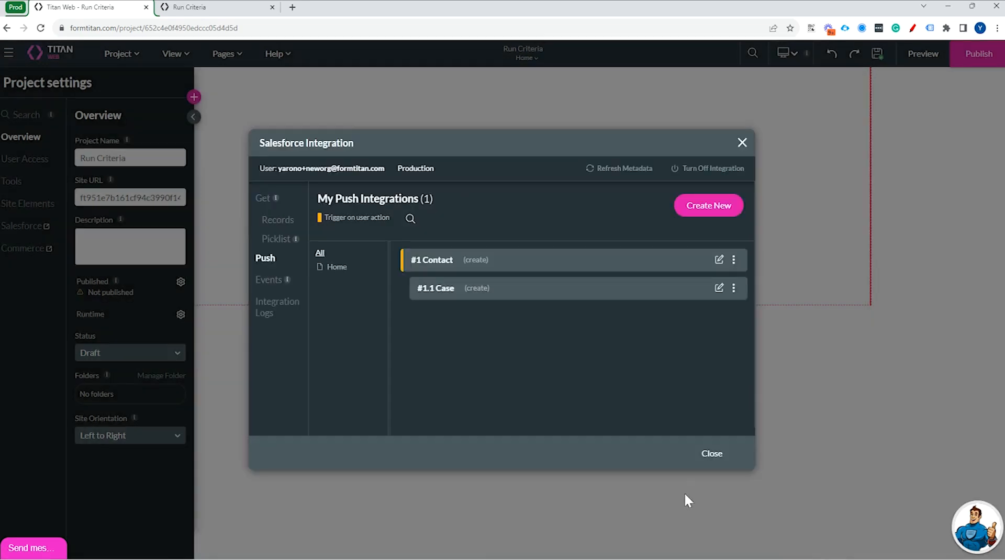
pyautogui.click(715, 457)
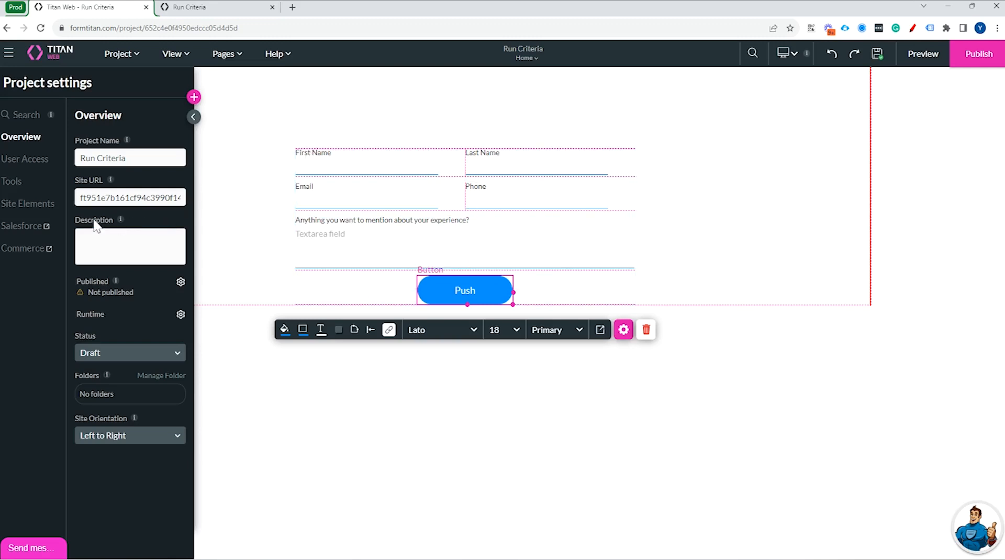
# Look through the project's Site Elements and Tools settings, down to the Payments option.
pyautogui.click(55, 205)
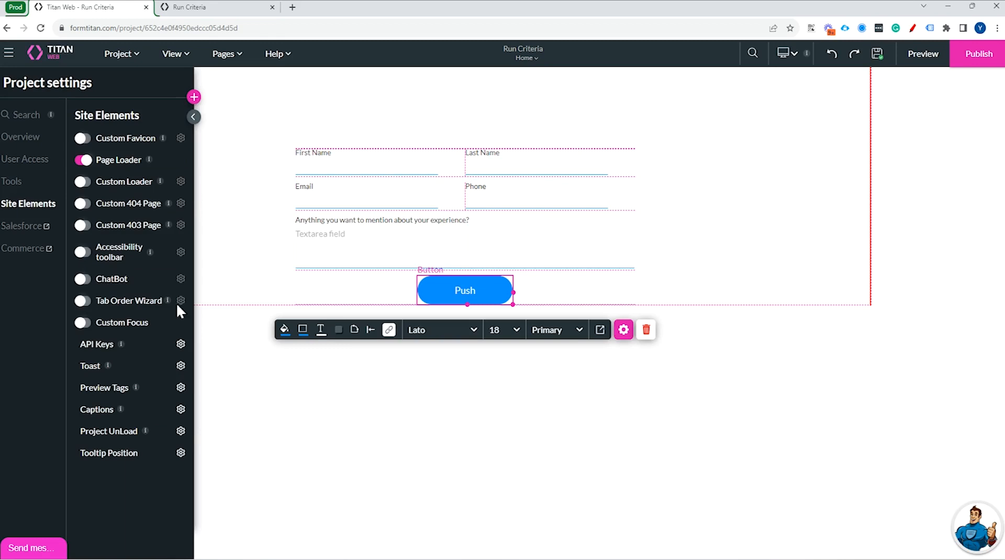
pyautogui.click(48, 174)
pyautogui.scroll(-2, 169, 469)
pyautogui.doubleClick(114, 448)
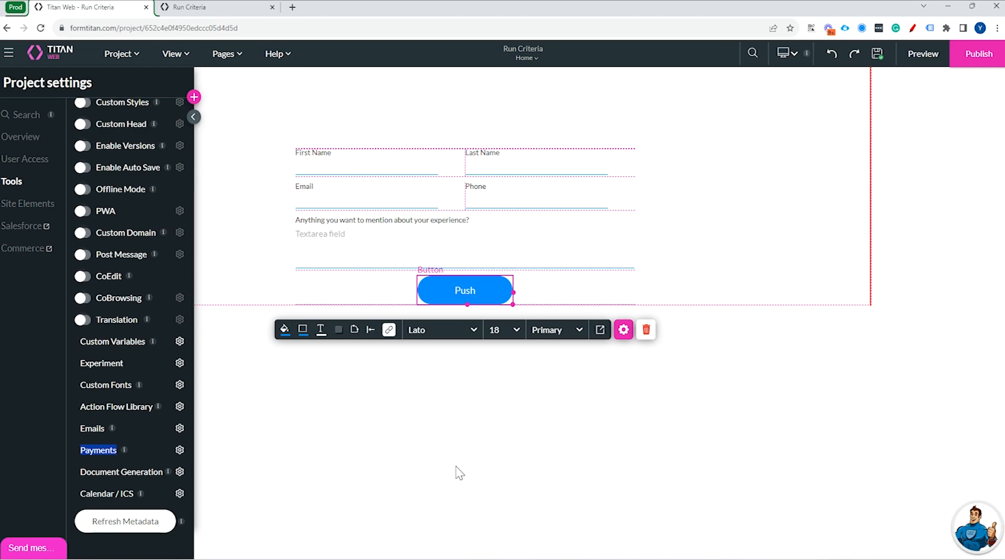
# Open the Push button's click action flow and start a Condition node on the Salesforce Action's After Finish branch.
pyautogui.click(389, 329)
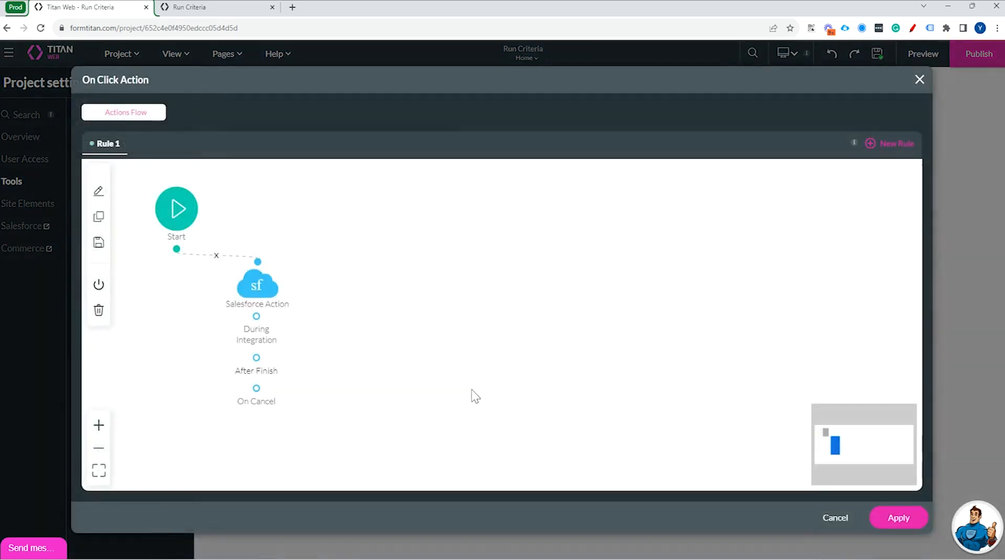
pyautogui.moveTo(271, 358)
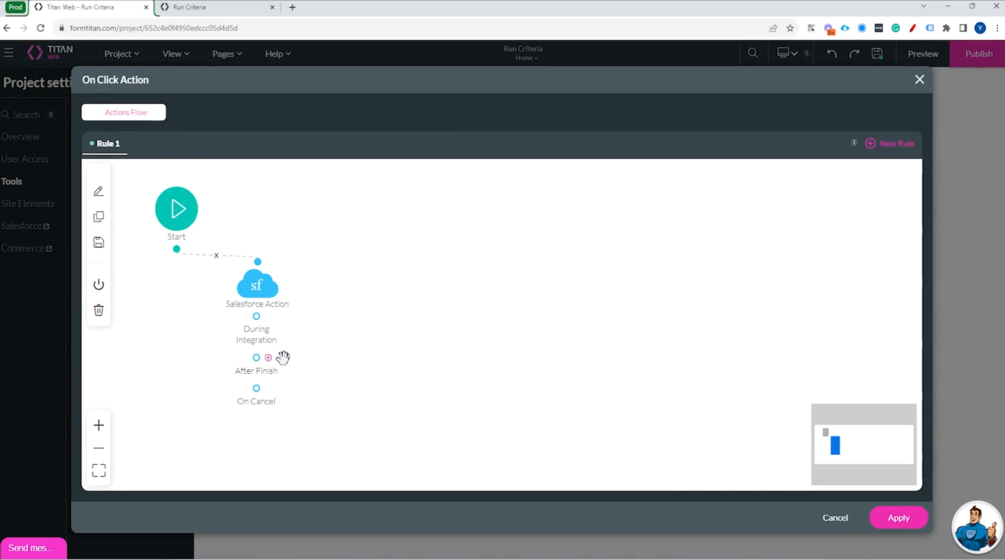
pyautogui.moveTo(258, 284)
pyautogui.click(268, 359)
pyautogui.click(329, 265)
pyautogui.click(508, 449)
# Set the node's condition to "Anything you want to mention about your experience?" Is not empty, and add it to the flow.
pyautogui.click(336, 246)
pyautogui.click(361, 395)
pyautogui.click(473, 236)
pyautogui.write('is no')
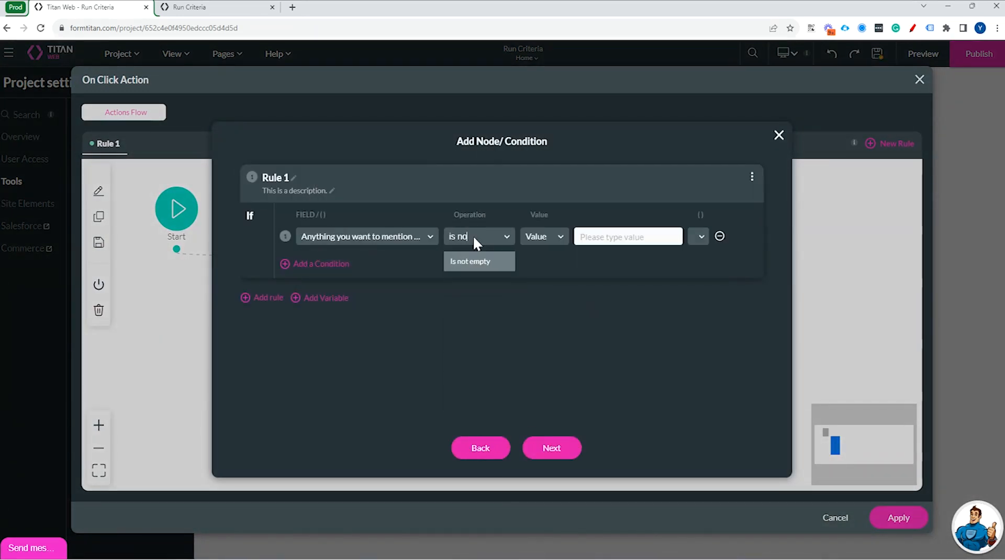
pyautogui.click(473, 262)
pyautogui.click(549, 449)
# Reposition the Condition node beside the Salesforce Action and close the click action flow without applying it.
pyautogui.moveTo(333, 410)
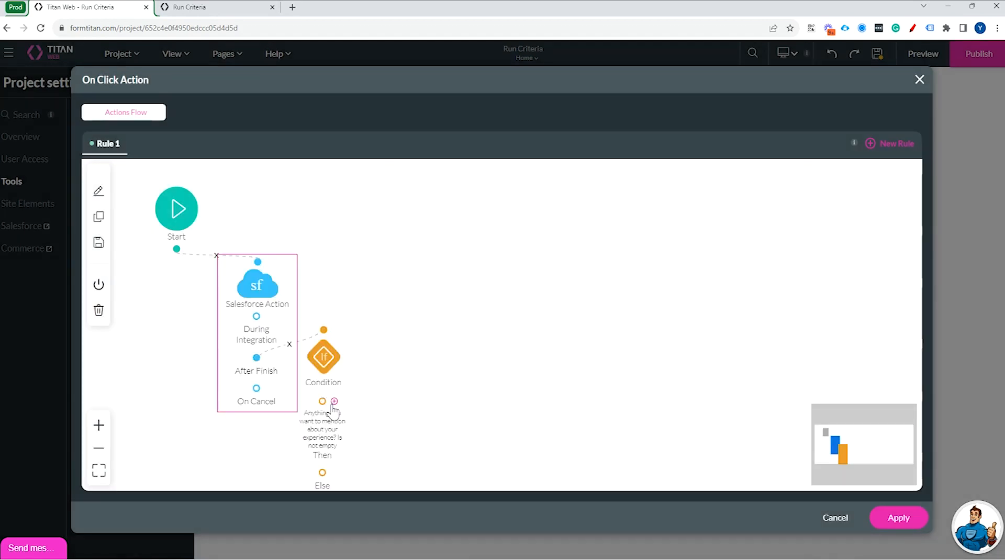
pyautogui.moveTo(337, 404); pyautogui.dragTo(395, 359)
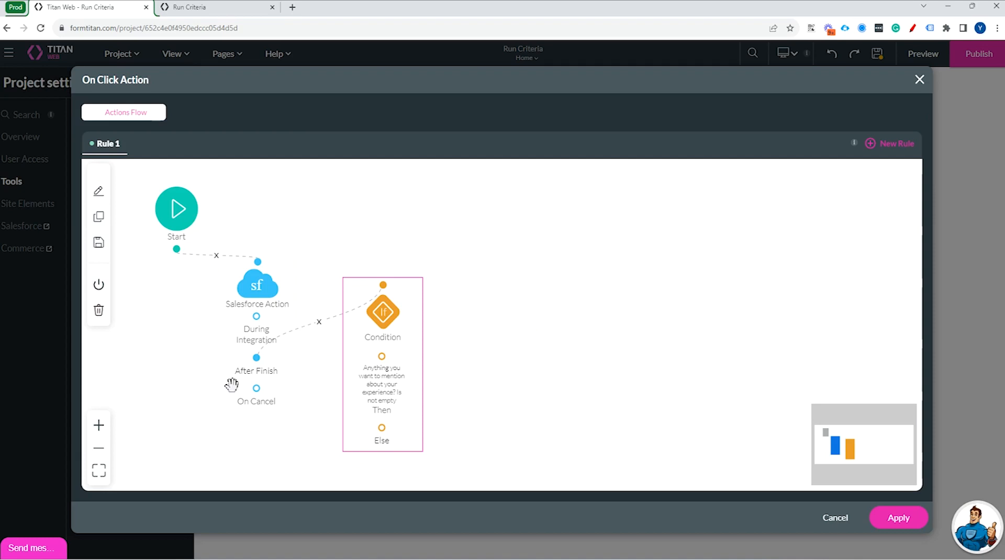
pyautogui.moveTo(282, 369)
pyautogui.click(919, 80)
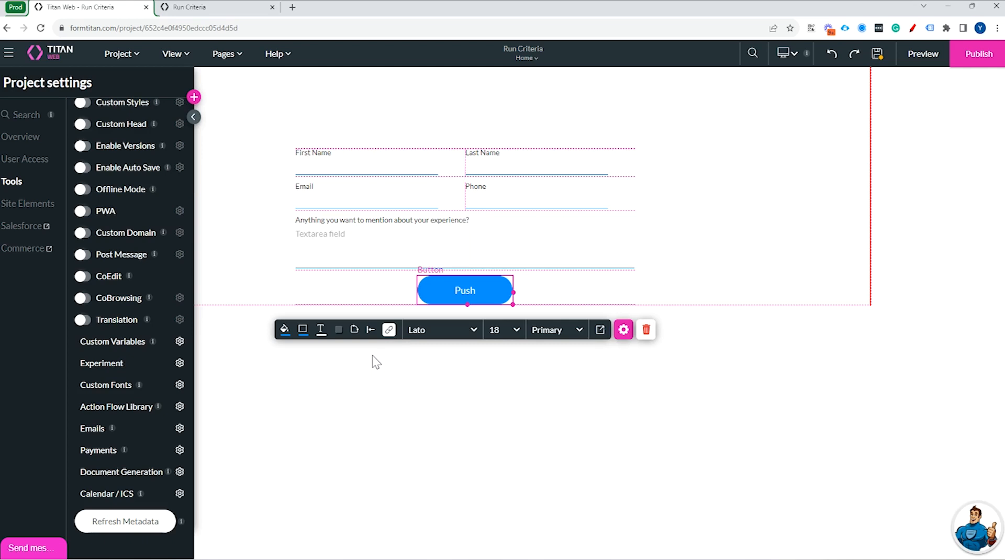
pyautogui.click(403, 257)
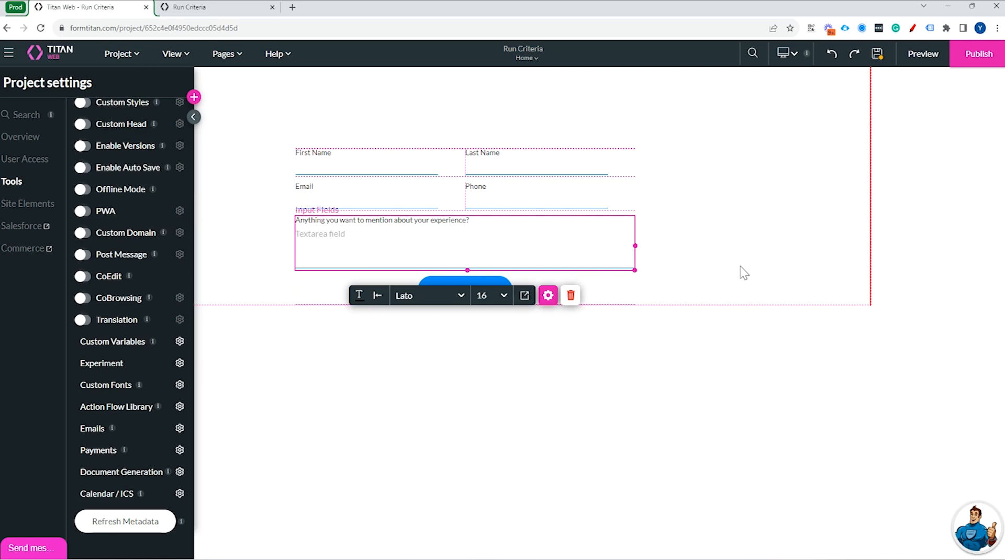
pyautogui.click(708, 280)
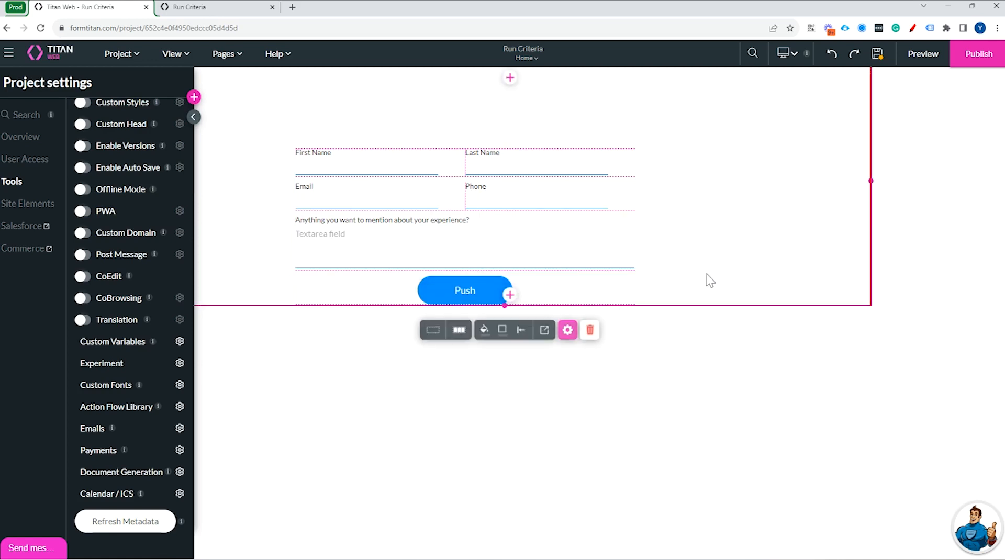
pyautogui.click(507, 293)
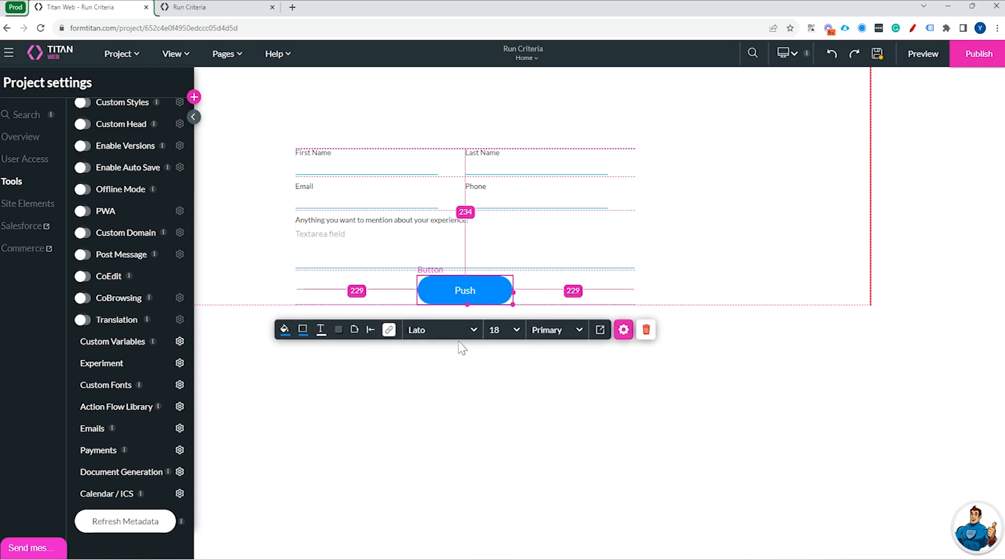